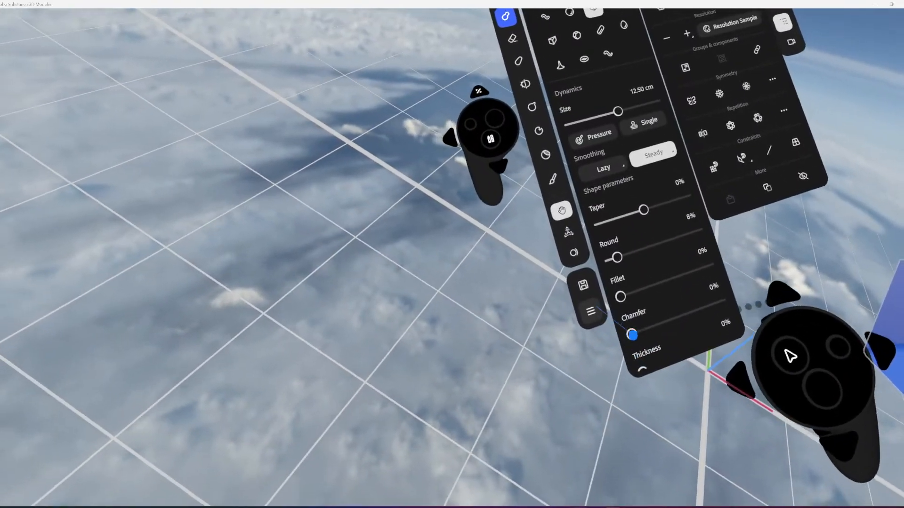
Open POLIXUS_SKULL_HELMET_01.smod from the ARTMUR STUDIO > HUMAN+DELETE > CHARACTER MODELS folder
{"action": "left_click", "coordinate": [591, 311]}
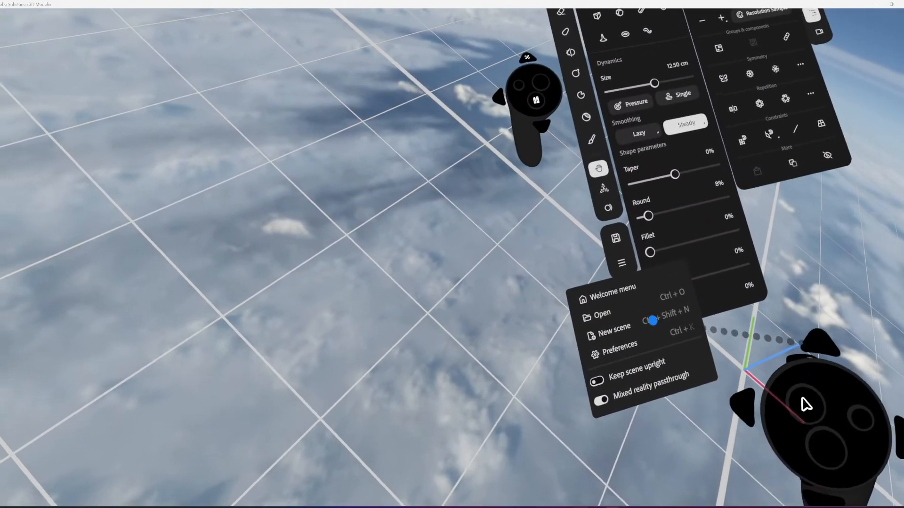
{"action": "left_click", "coordinate": [603, 313]}
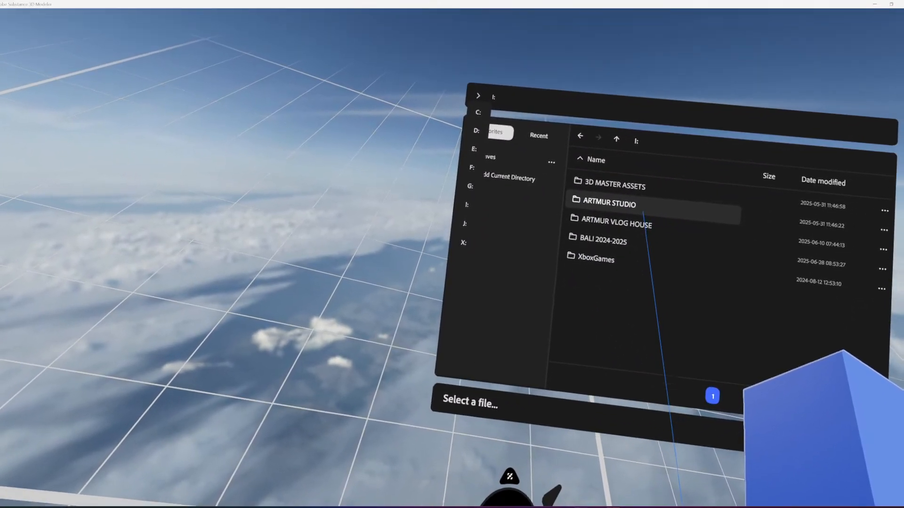
{"action": "left_click", "coordinate": [607, 193]}
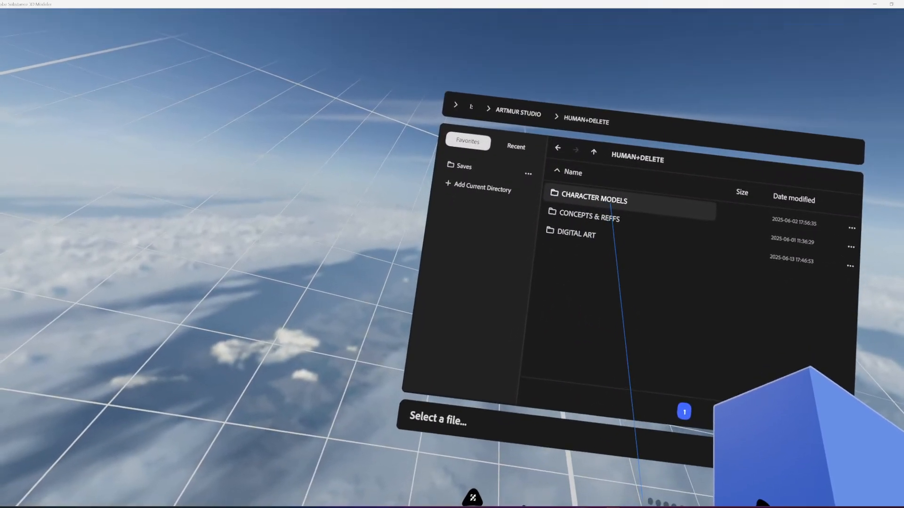
{"action": "left_click", "coordinate": [611, 200]}
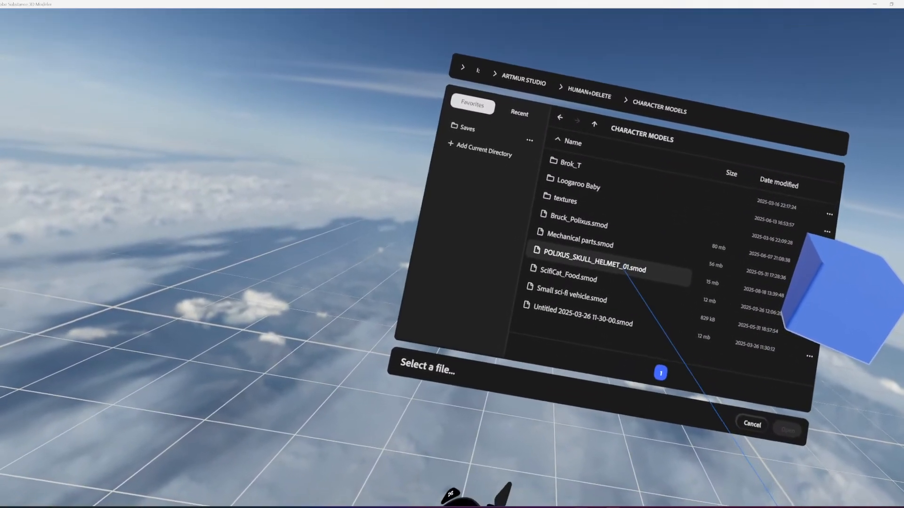
{"action": "left_click", "coordinate": [612, 265]}
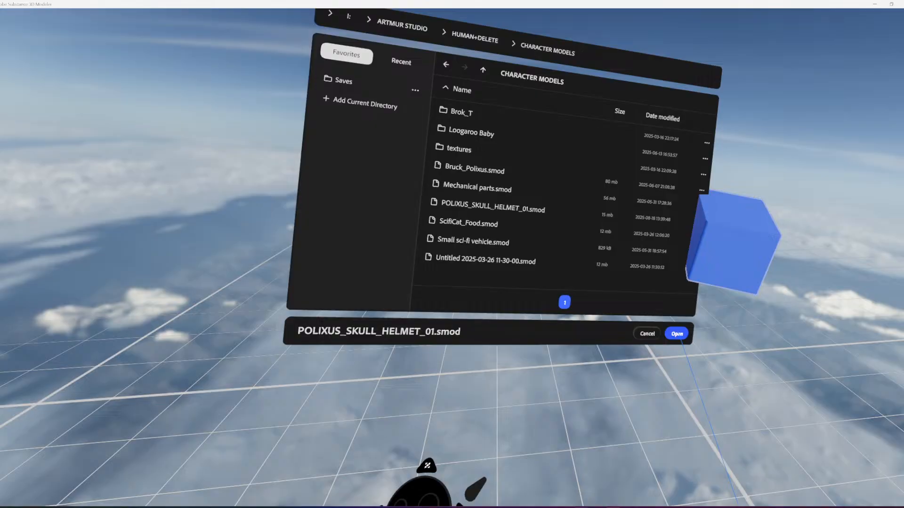
{"action": "left_click", "coordinate": [677, 334]}
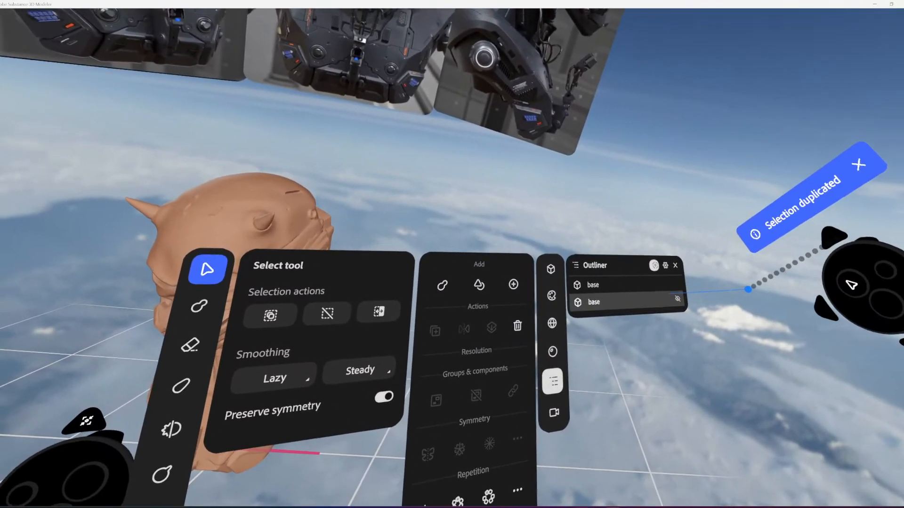
Hide one copy of the duplicated base mesh and convert the visible copy to clay
{"action": "left_click", "coordinate": [694, 276]}
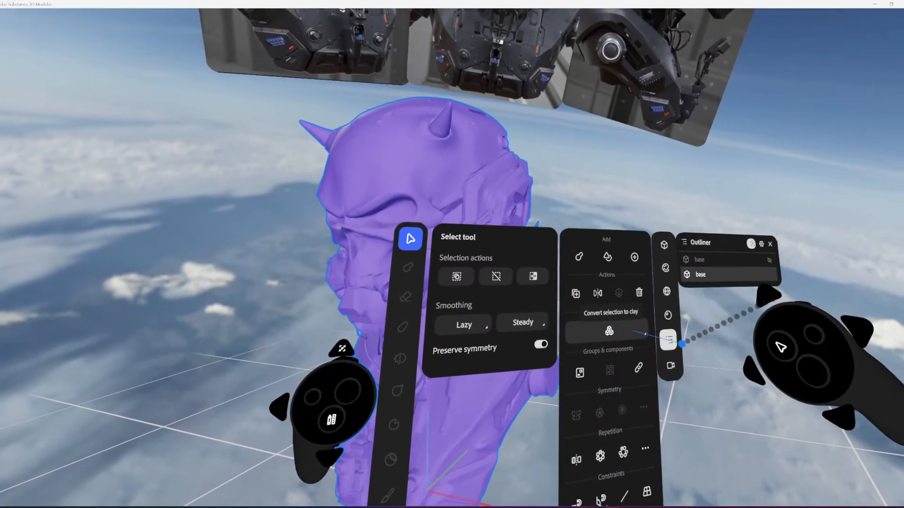
{"action": "left_click", "coordinate": [609, 325]}
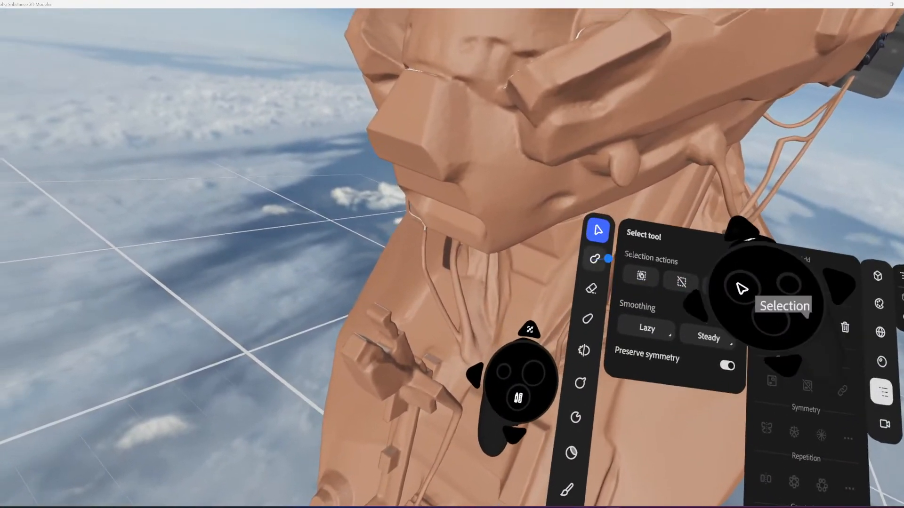
Set up the Clay tool's box shape with 22% round and 6% fillet
{"action": "left_click", "coordinate": [595, 258]}
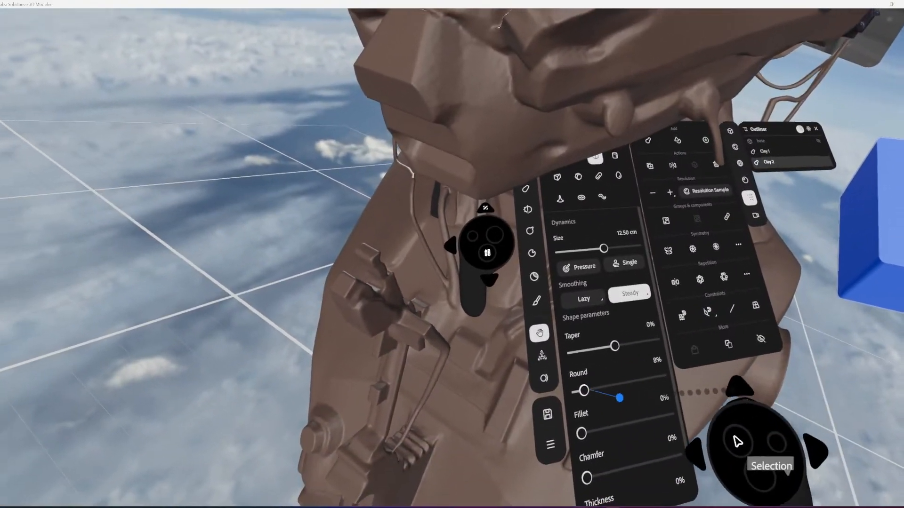
{"action": "mouse_move", "coordinate": [619, 398]}
{"action": "left_mouse_down"}
{"action": "mouse_move", "coordinate": [487, 414]}
{"action": "mouse_move", "coordinate": [503, 409]}
{"action": "left_mouse_up"}
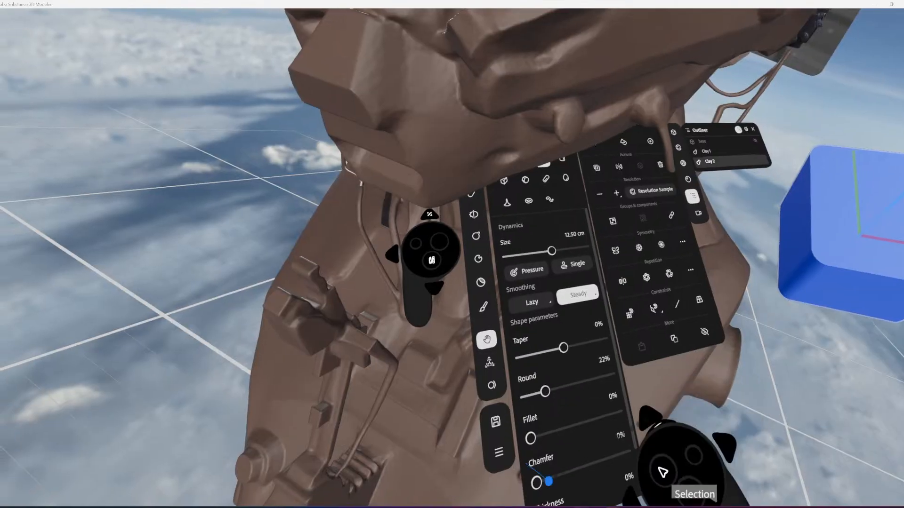
{"action": "left_click_drag", "start_coordinate": [549, 481], "coordinate": [572, 493]}
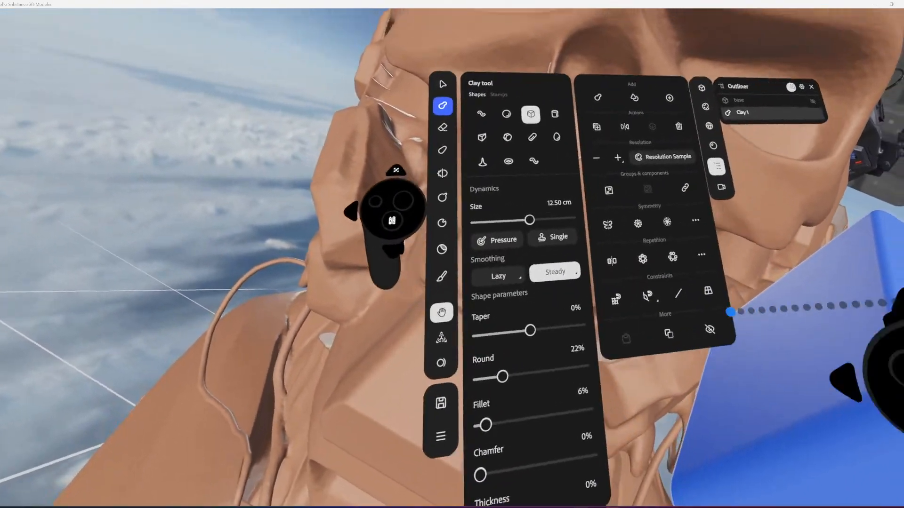
Carve away the blocky armor on both sides of the skull's jaw with mirrored subtractive box strokes
{"action": "left_click", "coordinate": [634, 221]}
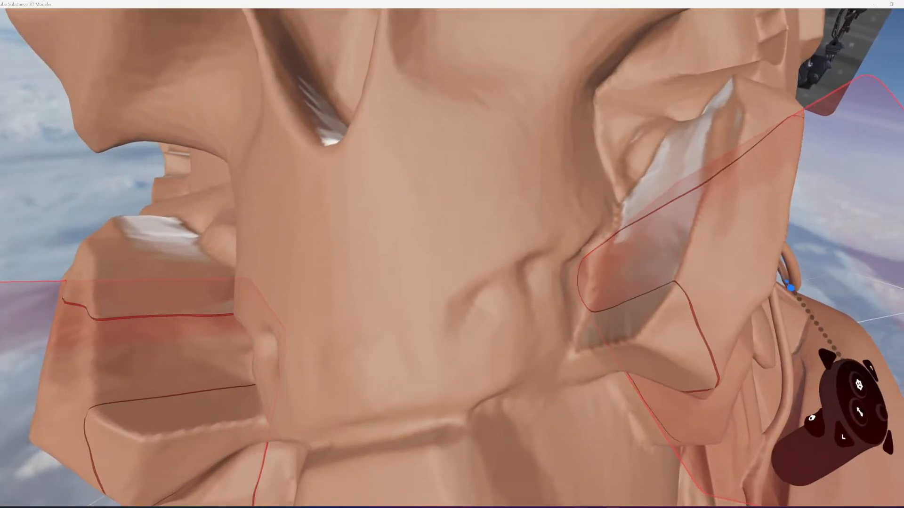
{"action": "left_click", "coordinate": [773, 296]}
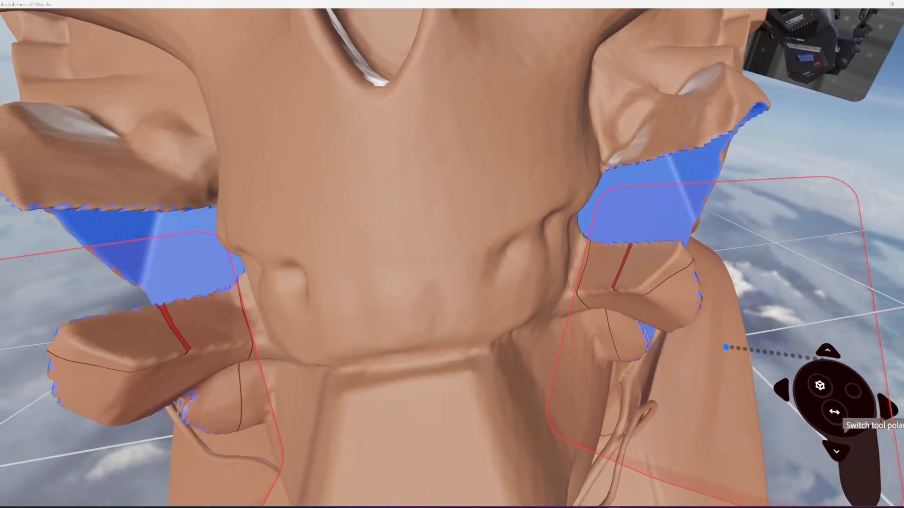
{"action": "mouse_move", "coordinate": [727, 341]}
{"action": "left_mouse_down"}
{"action": "mouse_move", "coordinate": [720, 349]}
{"action": "mouse_move", "coordinate": [769, 332]}
{"action": "left_mouse_up"}
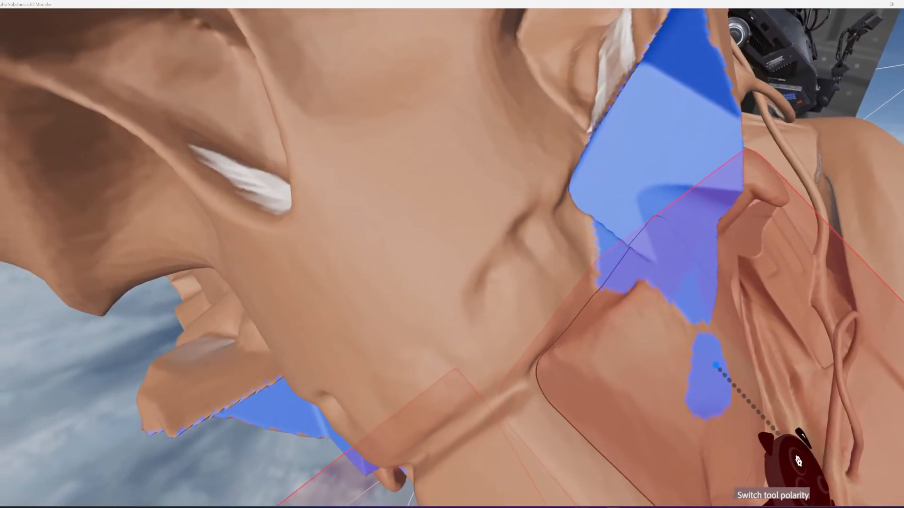
{"action": "left_click_drag", "start_coordinate": [710, 359], "coordinate": [729, 379]}
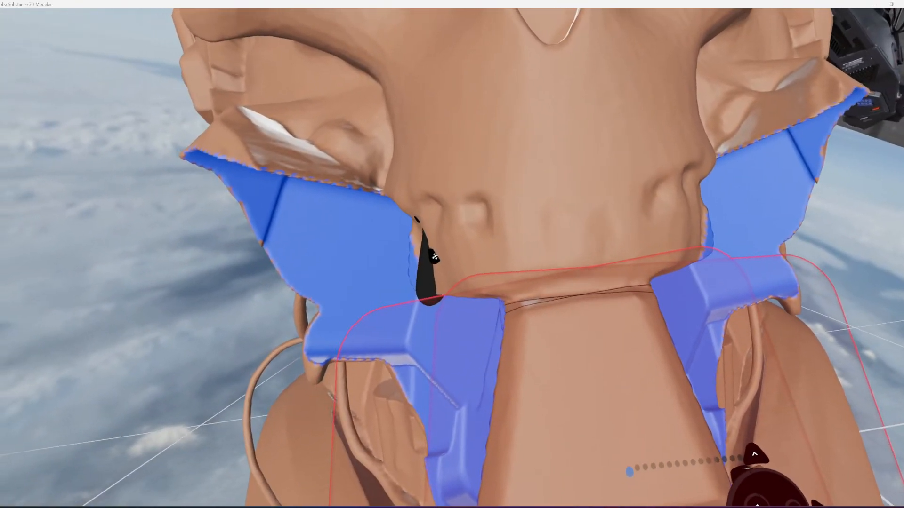
{"action": "left_click_drag", "start_coordinate": [632, 466], "coordinate": [639, 462]}
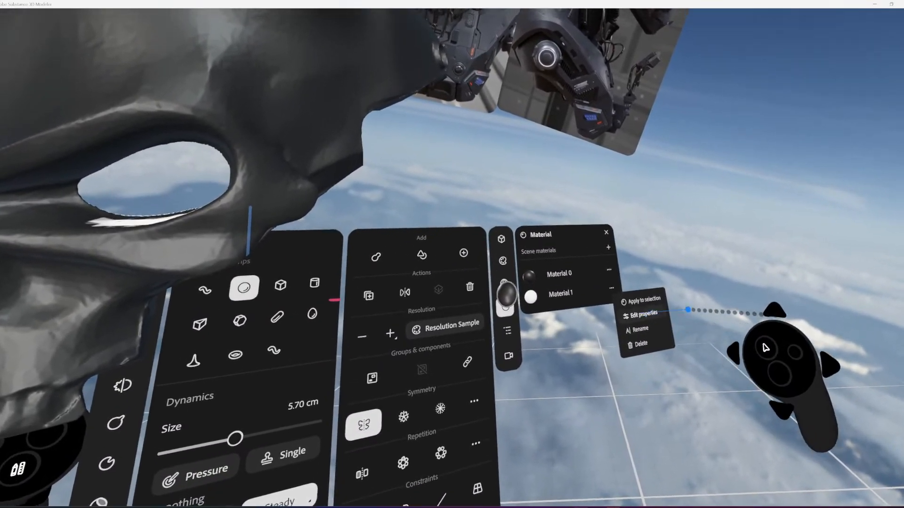
Edit Material 1 to show painted color as None, with a white diffuse color, 31% roughness and 29% metallic
{"action": "left_click", "coordinate": [643, 314]}
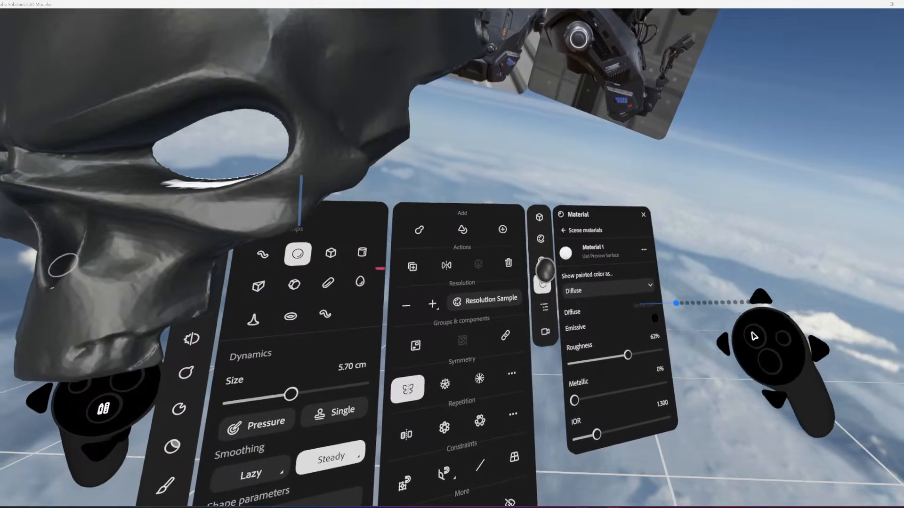
{"action": "left_click", "coordinate": [645, 286]}
{"action": "left_click", "coordinate": [635, 308]}
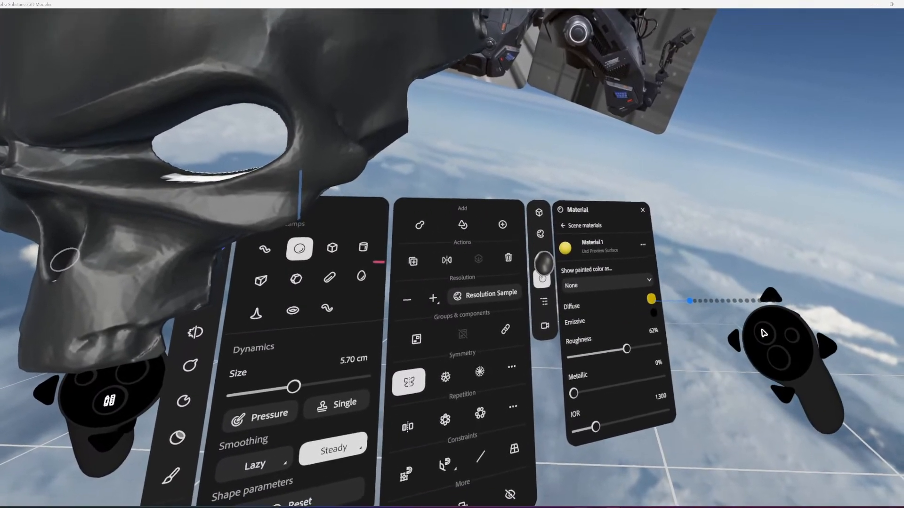
{"action": "left_click", "coordinate": [651, 298]}
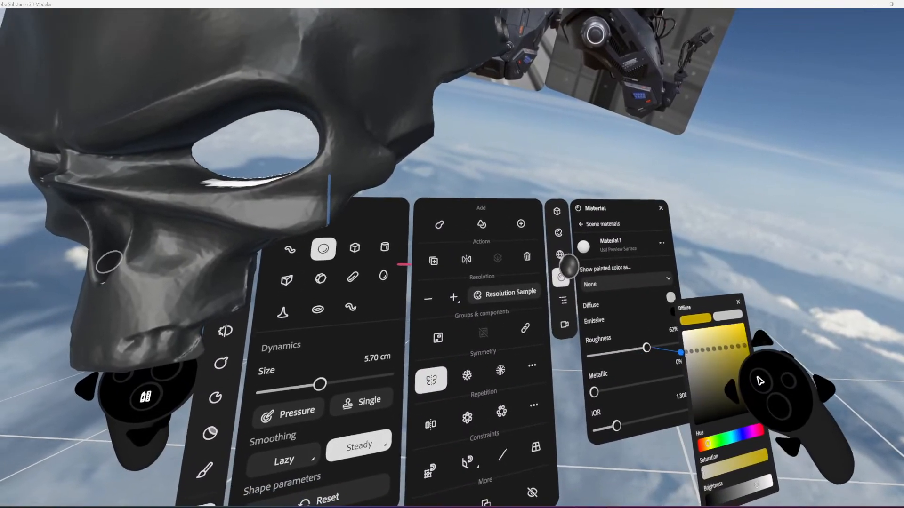
{"action": "left_click_drag", "start_coordinate": [643, 358], "coordinate": [700, 402]}
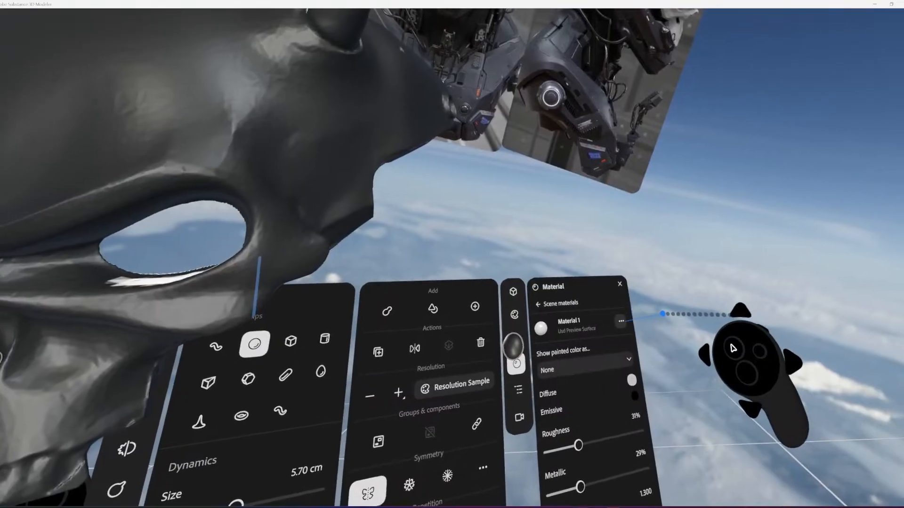
Apply Material 1 to the selected skull mask and bring up the scene's layer list
{"action": "left_click", "coordinate": [621, 321]}
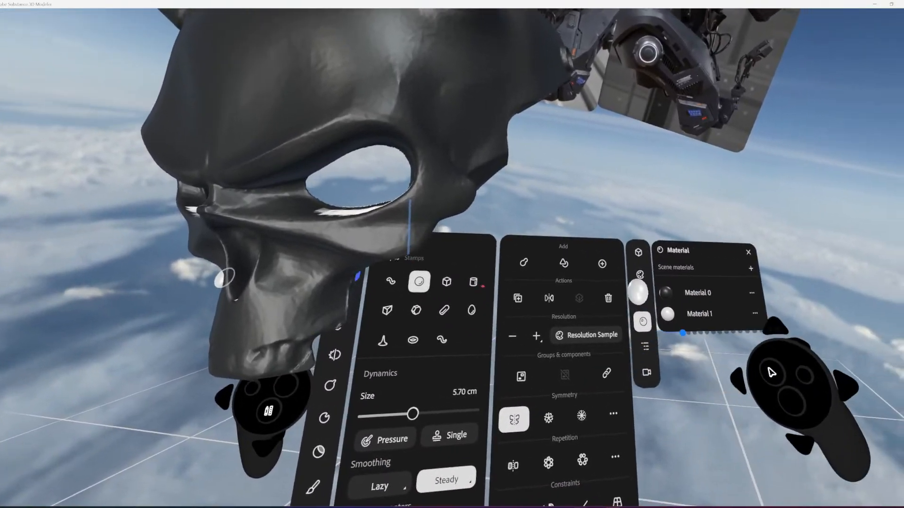
{"action": "left_click", "coordinate": [573, 345]}
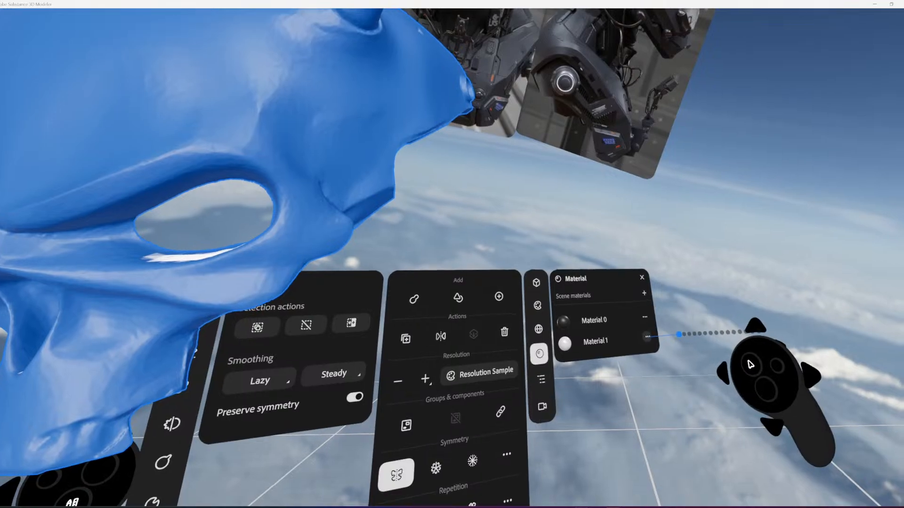
{"action": "left_click", "coordinate": [648, 337]}
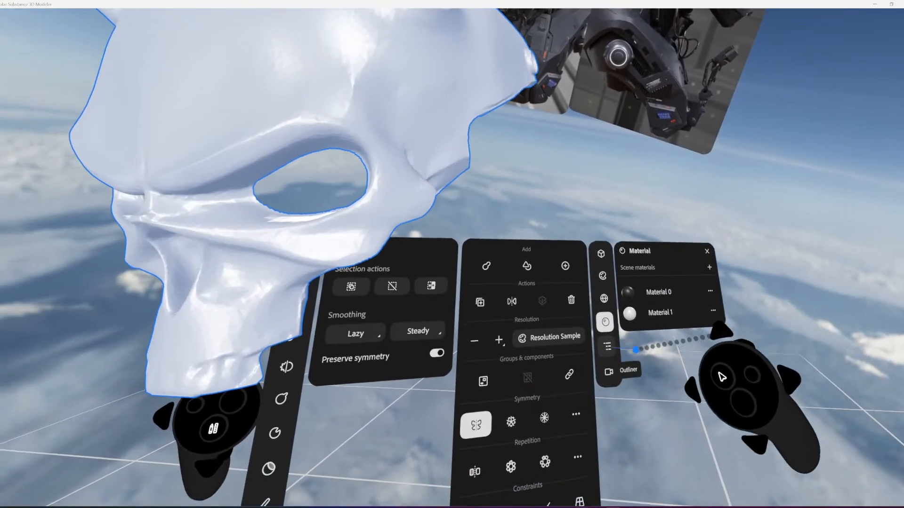
{"action": "left_click", "coordinate": [564, 370]}
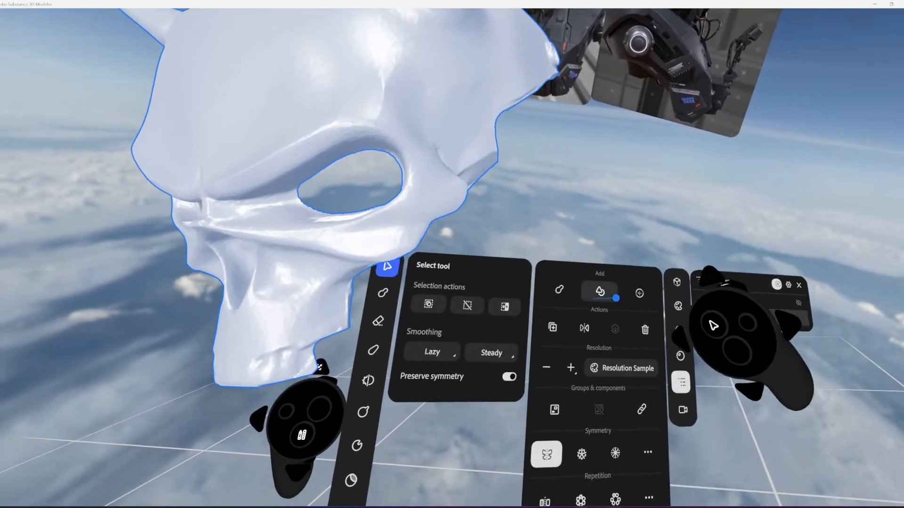
Edit Material 2 to show painted color as None, with a slate-blue diffuse color and 69% roughness
{"action": "left_click", "coordinate": [515, 282]}
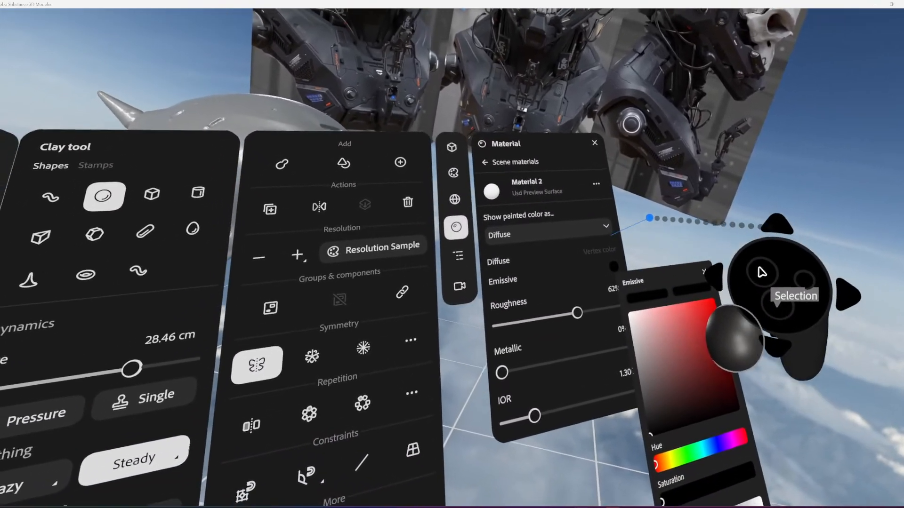
{"action": "left_click", "coordinate": [606, 228]}
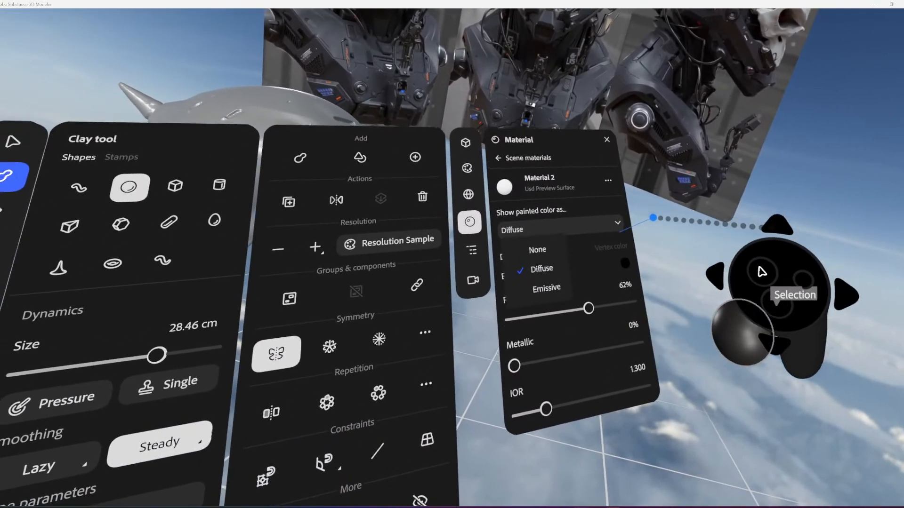
{"action": "left_click", "coordinate": [570, 256]}
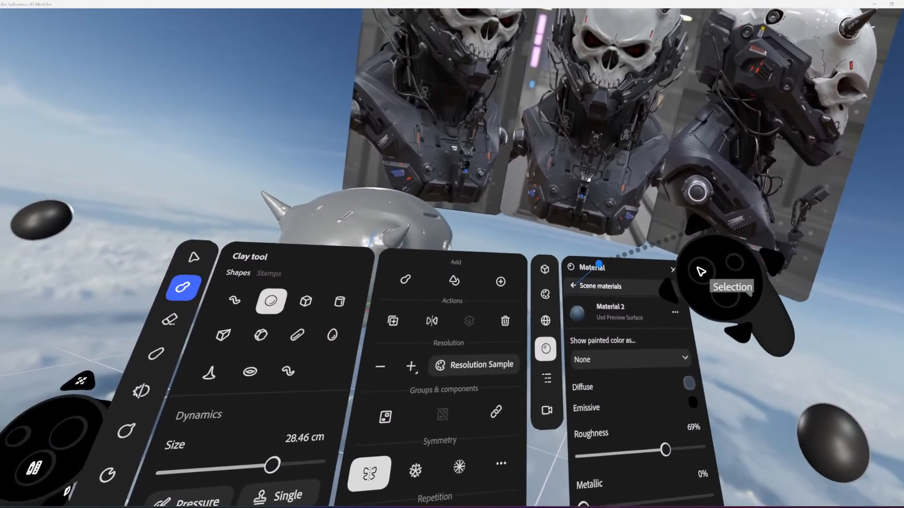
{"action": "left_click", "coordinate": [551, 171]}
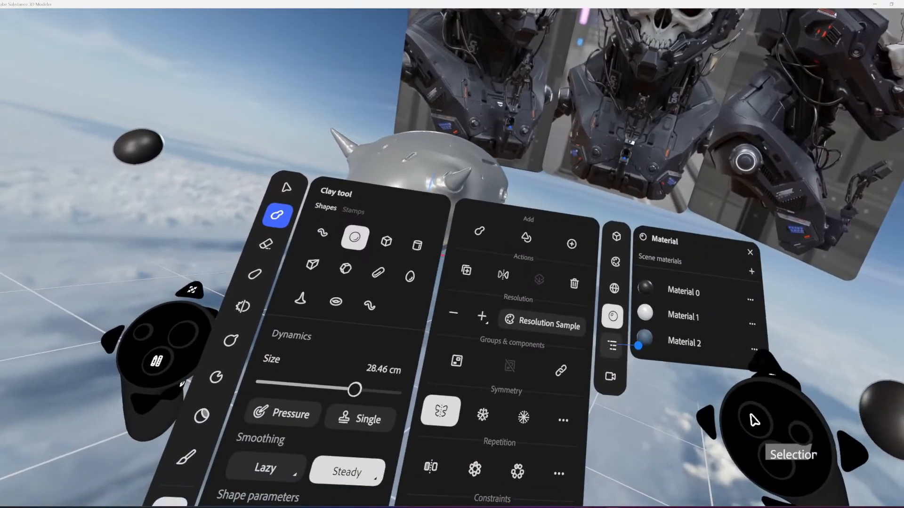
Unhide the original base mesh, select it and convert it to clay
{"action": "left_click", "coordinate": [560, 373]}
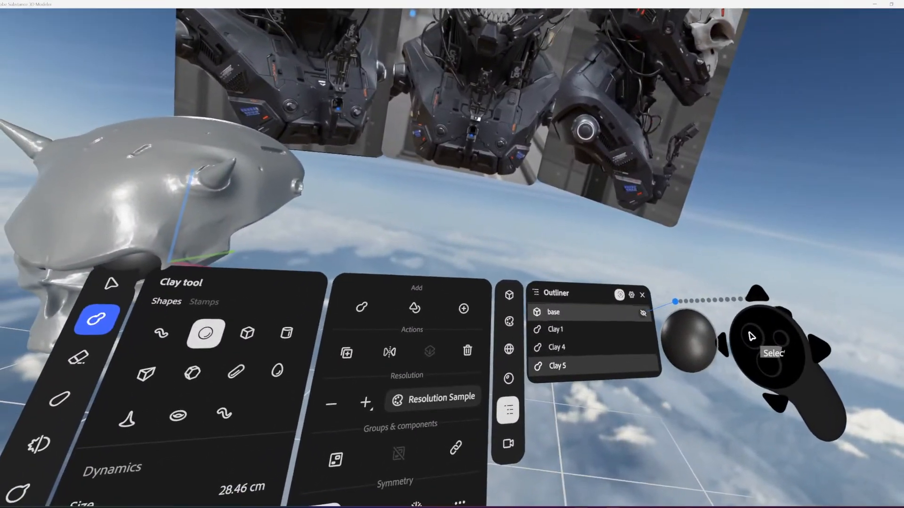
{"action": "left_click", "coordinate": [653, 303]}
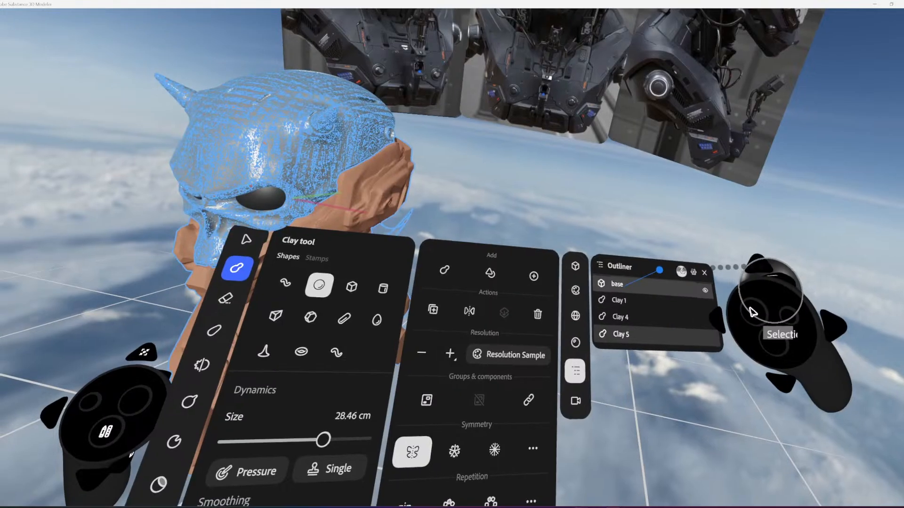
{"action": "left_click", "coordinate": [749, 303]}
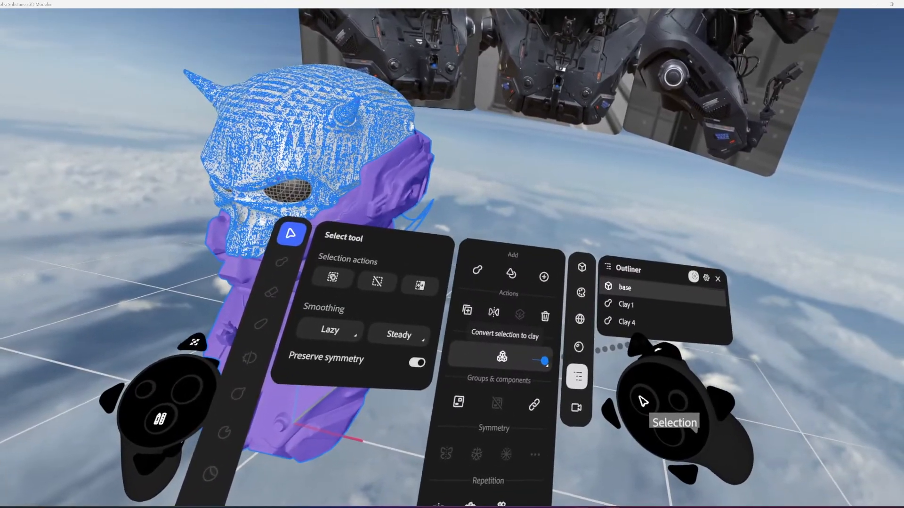
{"action": "left_click", "coordinate": [611, 349]}
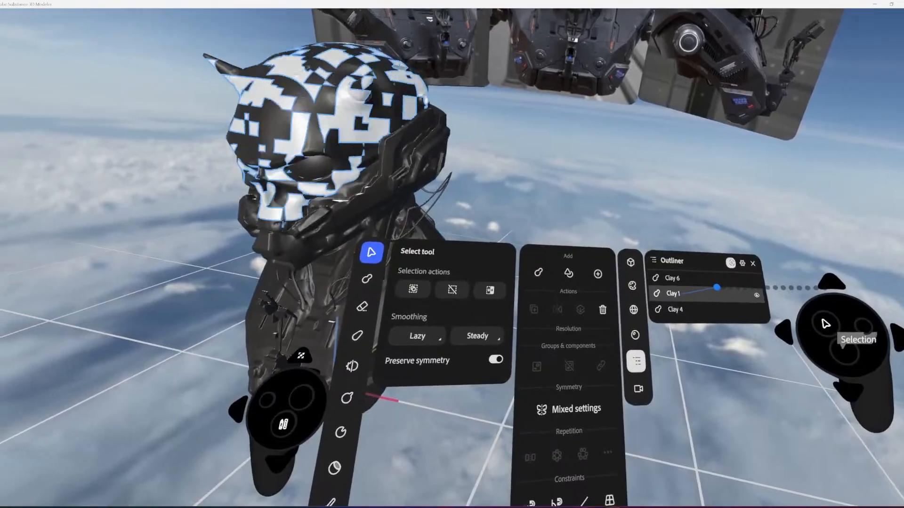
Select the overlapping skull and body clay layers and toggle their visibility, hiding Clay 6 and Clay 1
{"action": "left_click", "coordinate": [688, 297]}
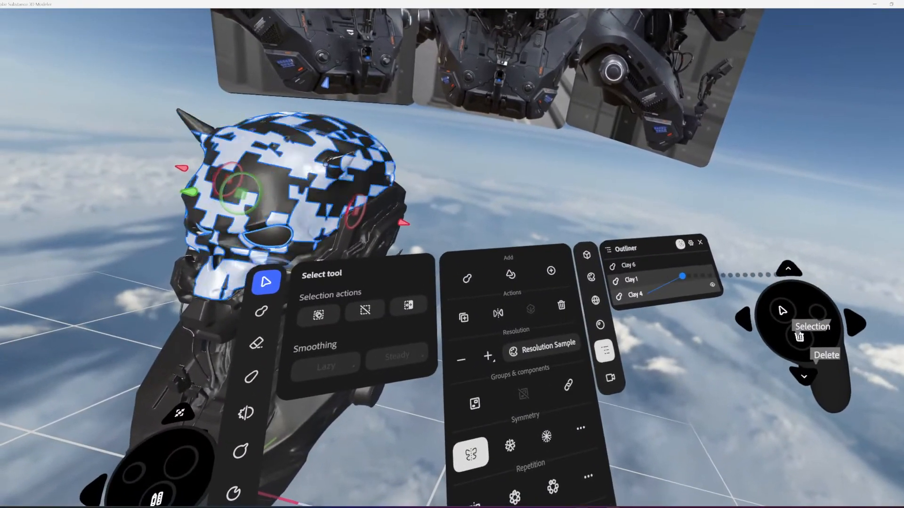
{"action": "left_click", "coordinate": [648, 294]}
{"action": "left_click", "coordinate": [660, 269]}
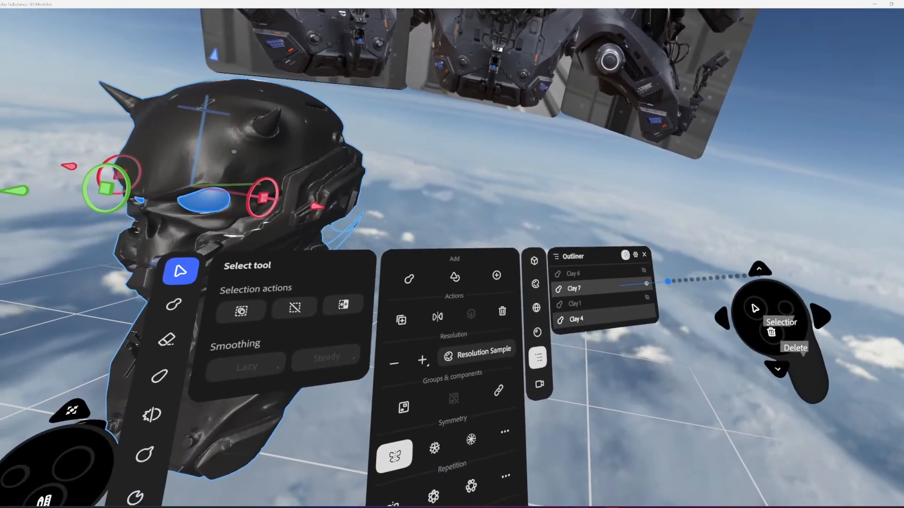
{"action": "left_click", "coordinate": [620, 286]}
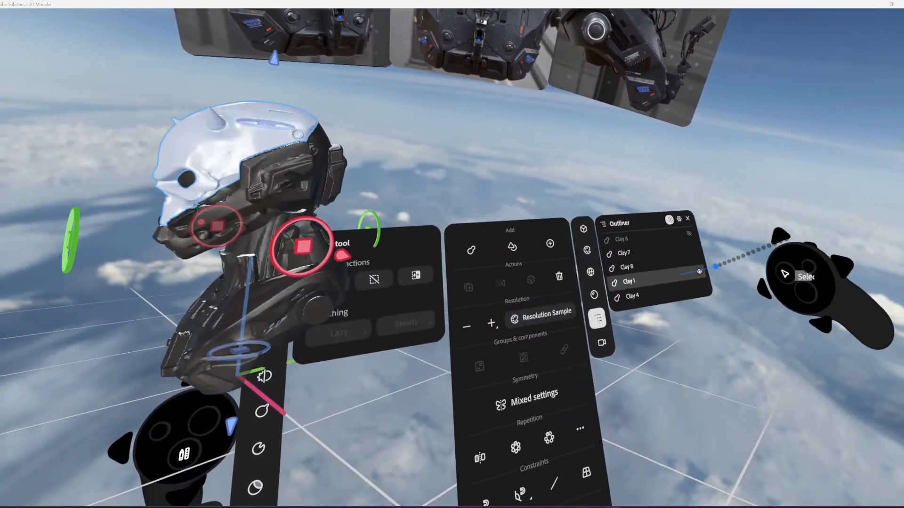
Duplicate the body's clay layer and activate the Select tool to work on the selected body clay
{"action": "left_click", "coordinate": [688, 245]}
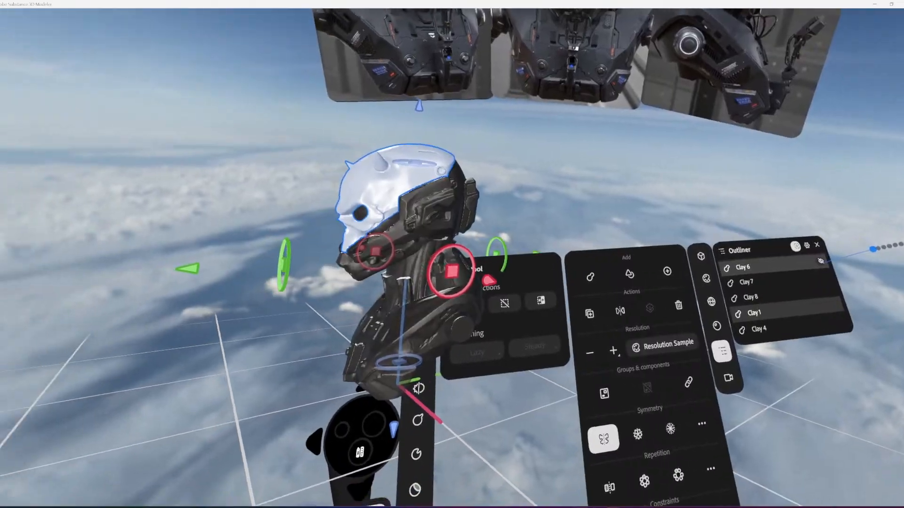
{"action": "left_click", "coordinate": [709, 254]}
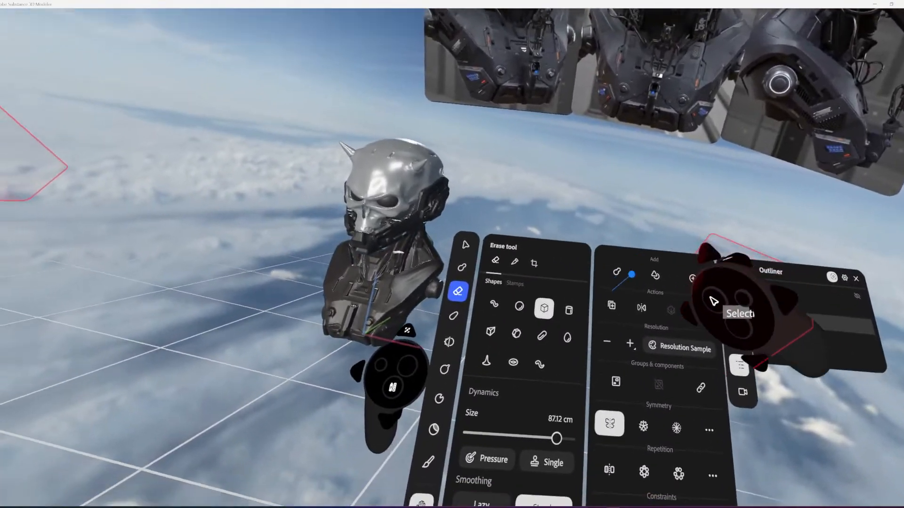
{"action": "left_click", "coordinate": [631, 296]}
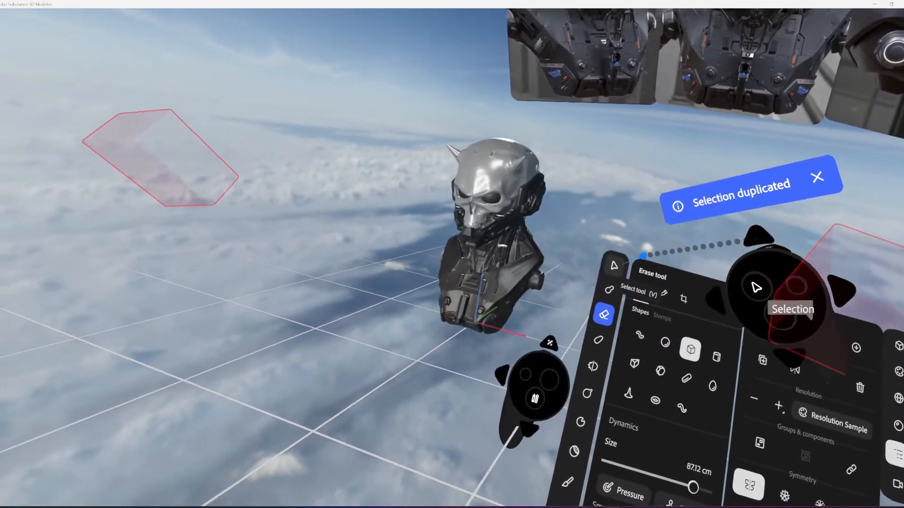
{"action": "left_click", "coordinate": [614, 266]}
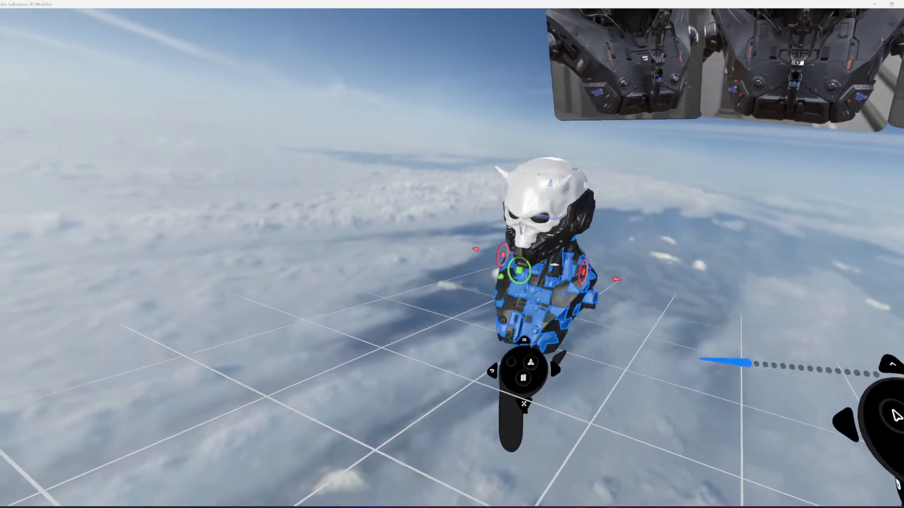
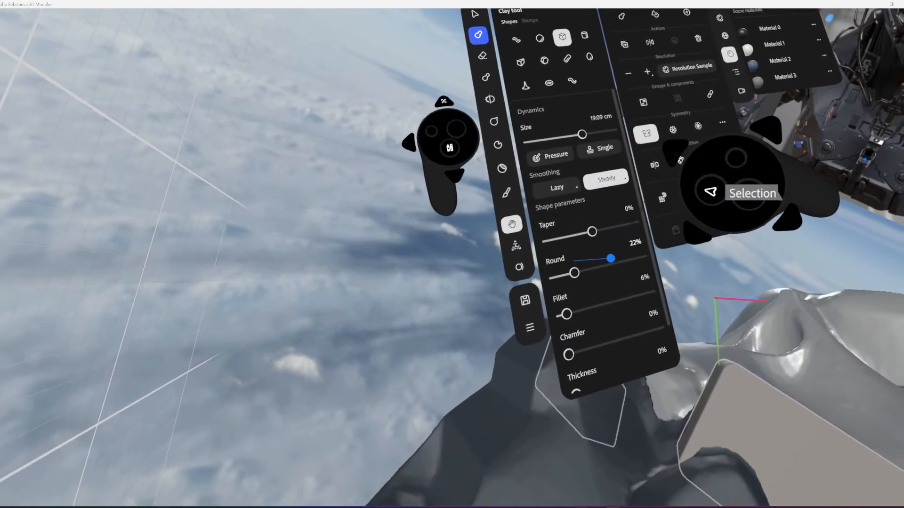
Adjust the roundness of the Clay tool's box shape and reactivate the tool for the plates beside the jaw
{"action": "left_click_drag", "start_coordinate": [610, 259], "coordinate": [459, 229]}
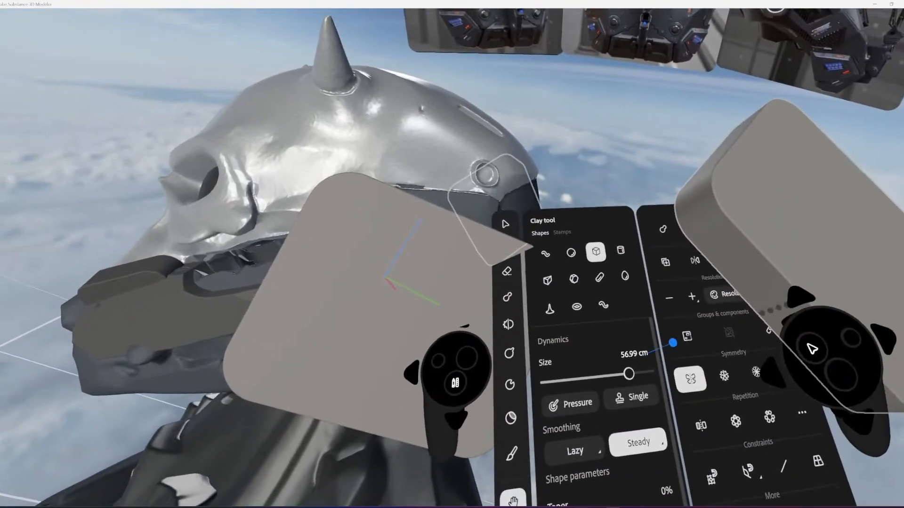
{"action": "mouse_move", "coordinate": [713, 312]}
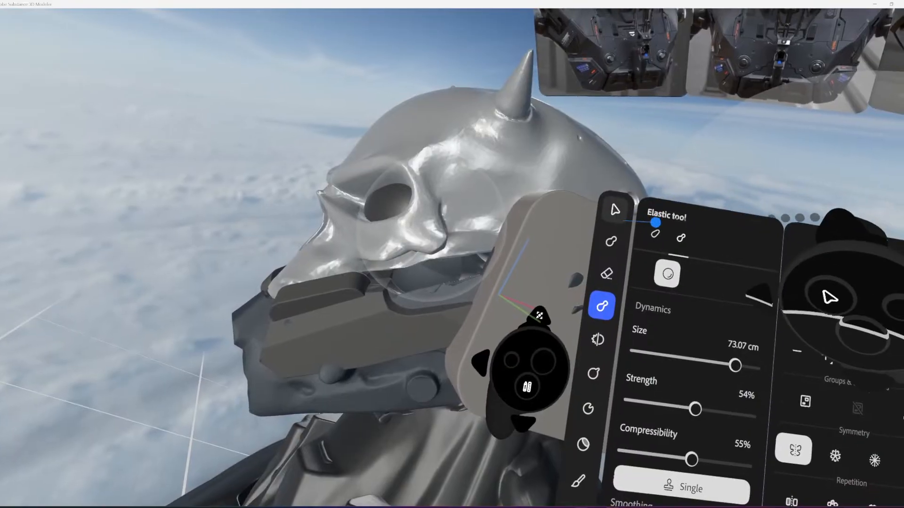
{"action": "left_click", "coordinate": [616, 211]}
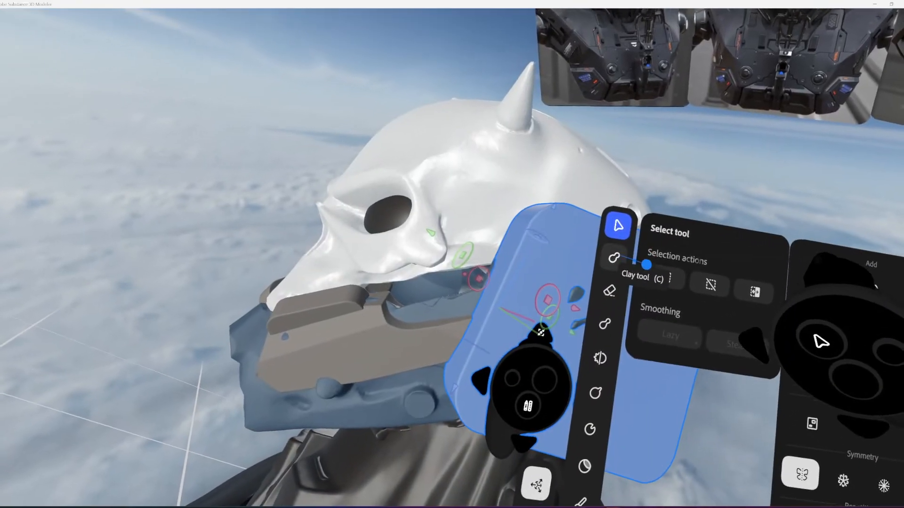
{"action": "left_click", "coordinate": [612, 259]}
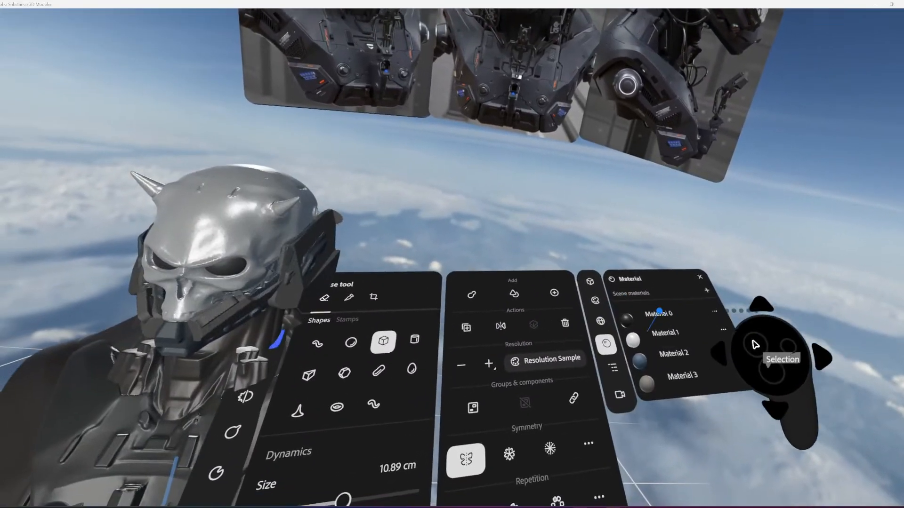
Select the helmet and body clay layers from the scene's layer list and decrease the selection's resolution
{"action": "left_click", "coordinate": [612, 369]}
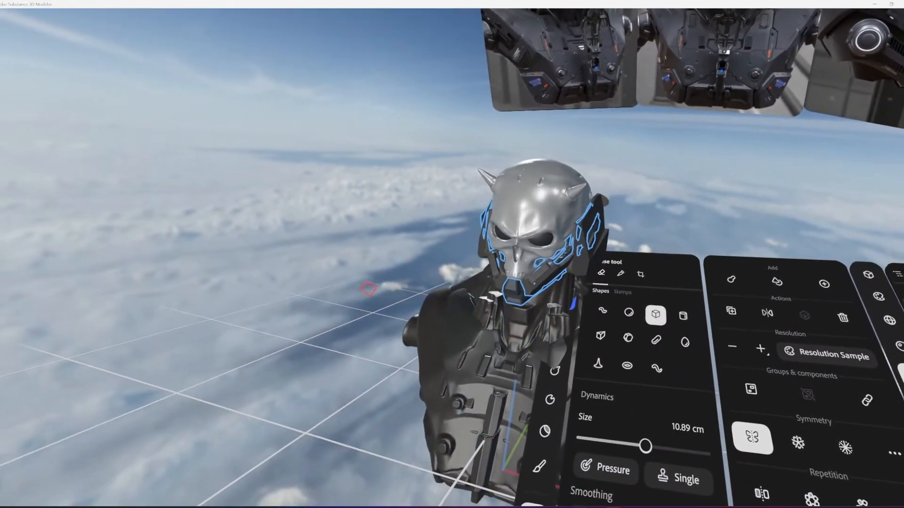
{"action": "key", "text": "q"}
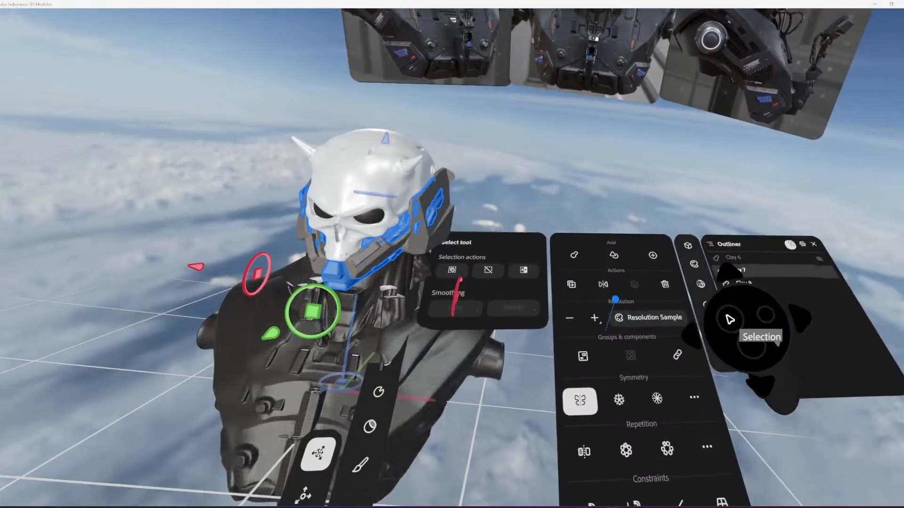
{"action": "left_click", "coordinate": [686, 345]}
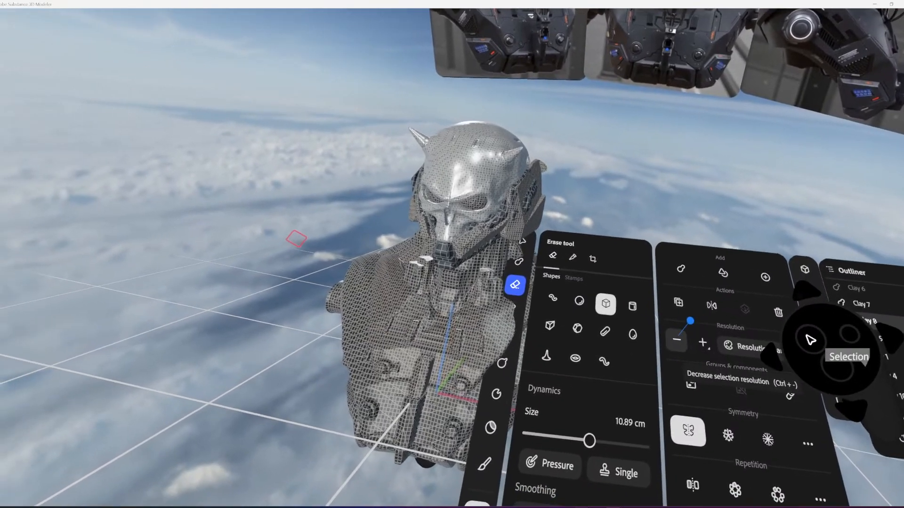
{"action": "left_click", "coordinate": [678, 341]}
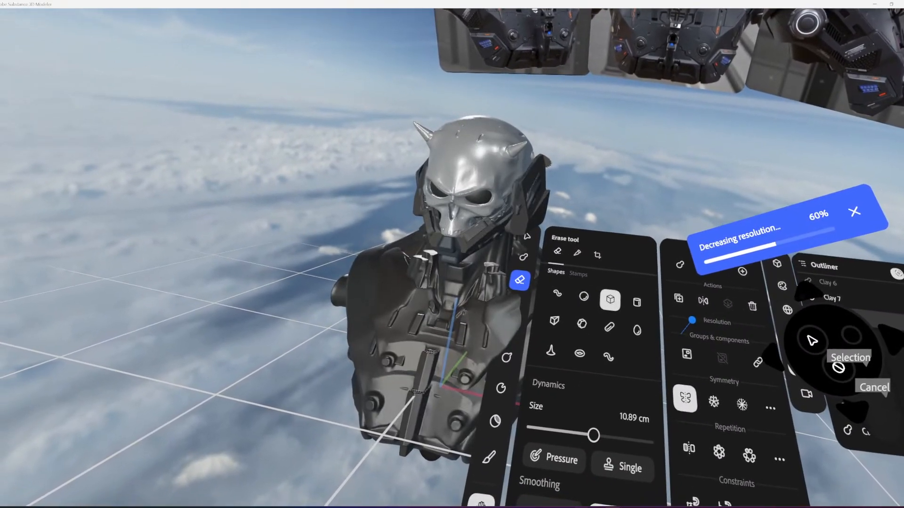
{"action": "left_click", "coordinate": [679, 333]}
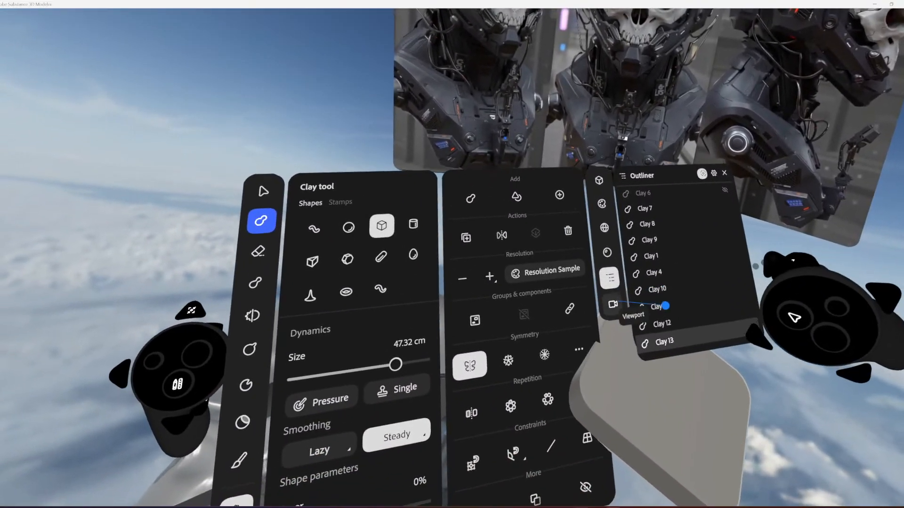
Create Material 4 in the scene materials and give it a light grey diffuse color
{"action": "left_click", "coordinate": [605, 266]}
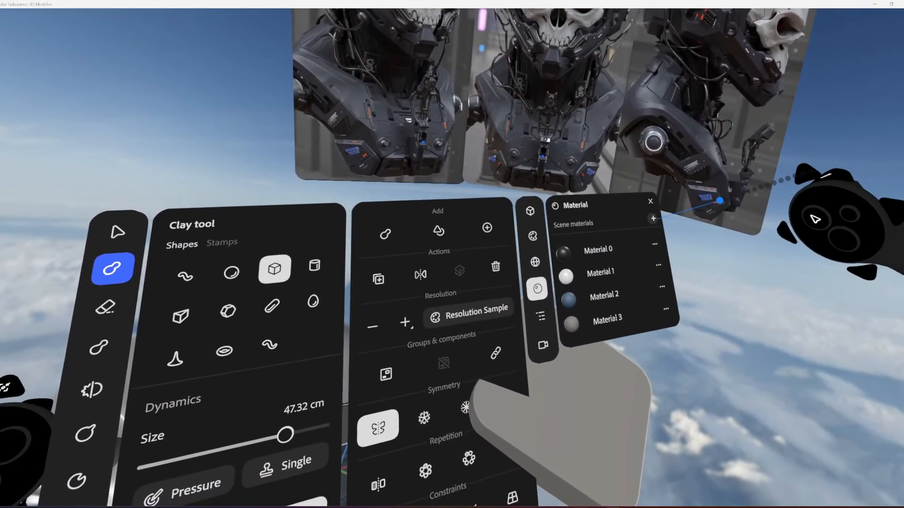
{"action": "left_click", "coordinate": [653, 218]}
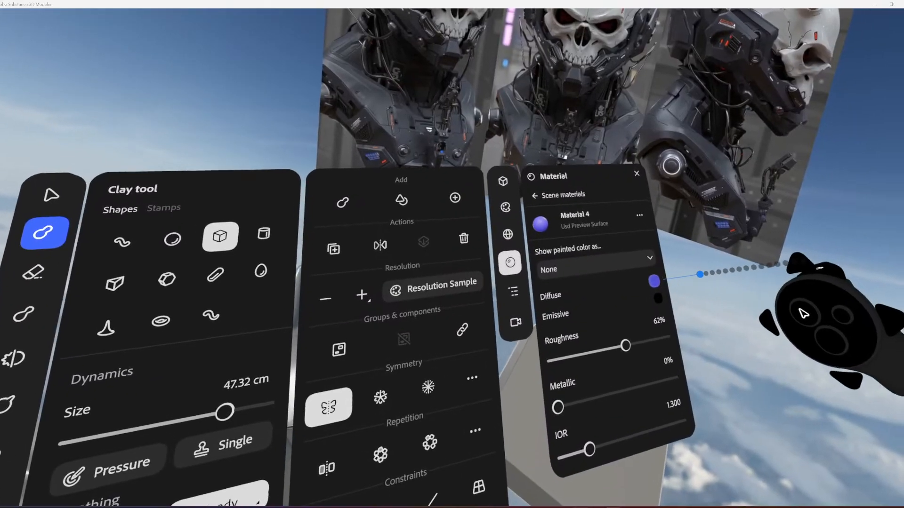
{"action": "left_click", "coordinate": [664, 309]}
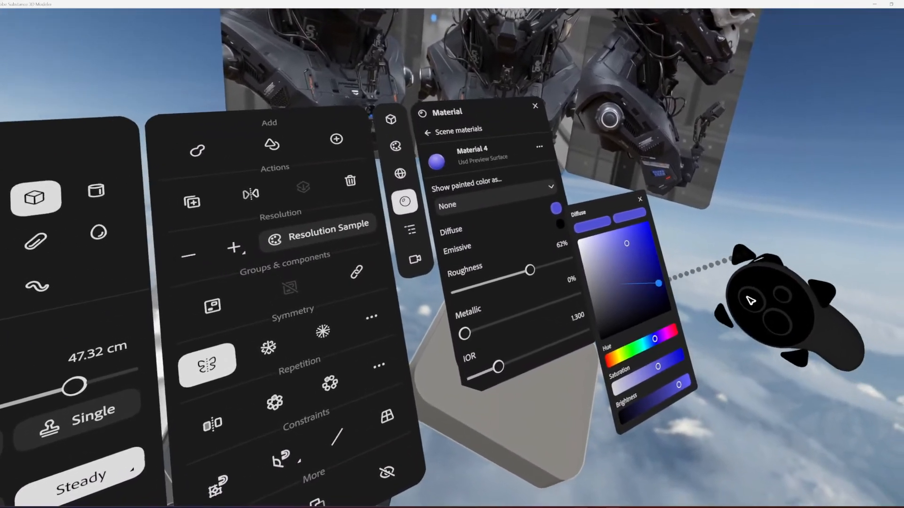
{"action": "mouse_move", "coordinate": [658, 283]}
{"action": "left_mouse_down"}
{"action": "mouse_move", "coordinate": [627, 292]}
{"action": "mouse_move", "coordinate": [661, 272]}
{"action": "mouse_move", "coordinate": [686, 227]}
{"action": "mouse_move", "coordinate": [657, 273]}
{"action": "mouse_move", "coordinate": [674, 277]}
{"action": "mouse_move", "coordinate": [664, 272]}
{"action": "left_mouse_up"}
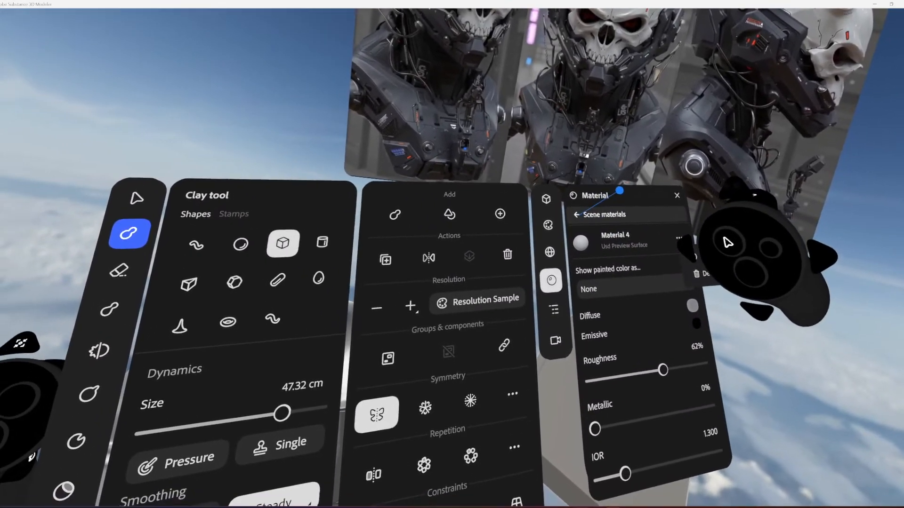
Apply Material 4 to the selected Clay 13 layer and change its diffuse color to a dark slate teal
{"action": "left_click", "coordinate": [605, 214]}
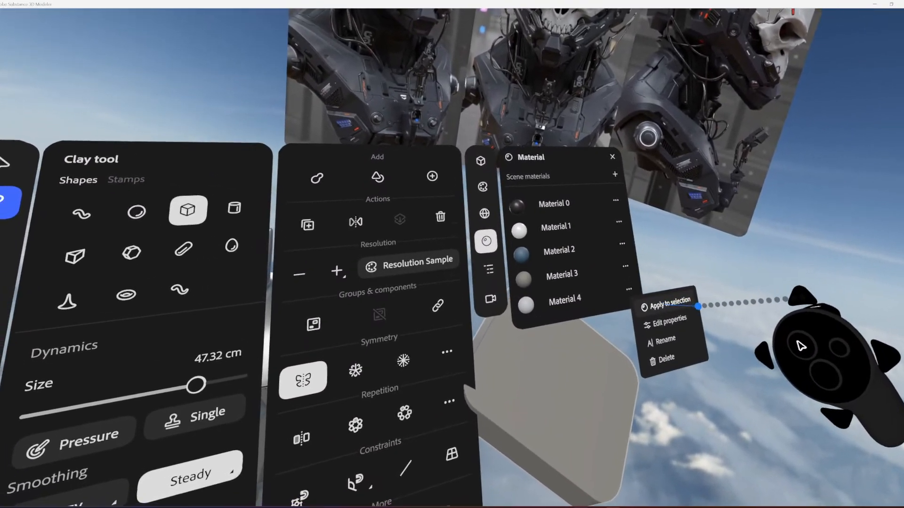
{"action": "left_click", "coordinate": [682, 305]}
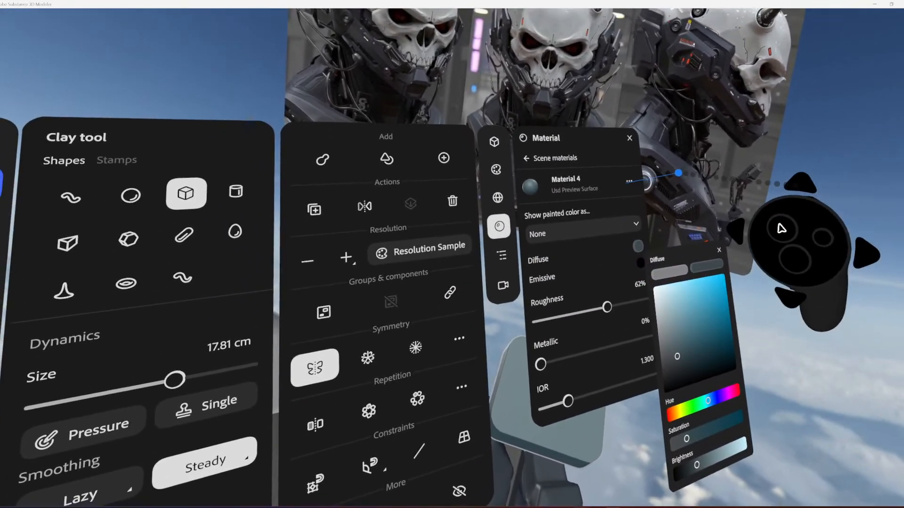
{"action": "left_click", "coordinate": [629, 181]}
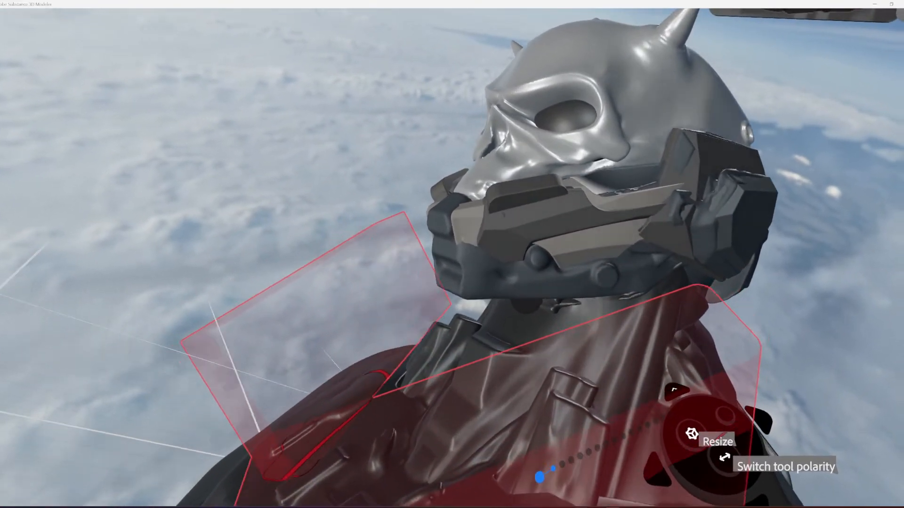
Close the program and save the unsaved changes to the bust
{"action": "left_click", "coordinate": [903, 4]}
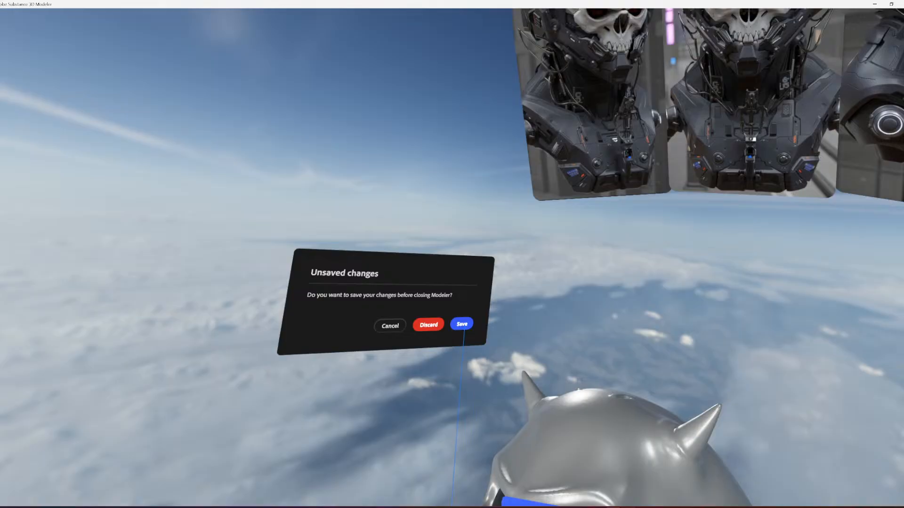
{"action": "left_click", "coordinate": [462, 324]}
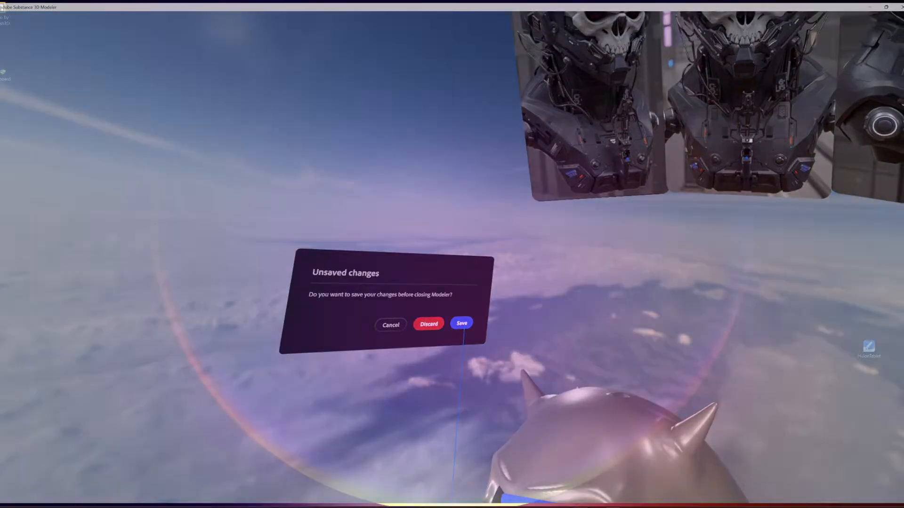